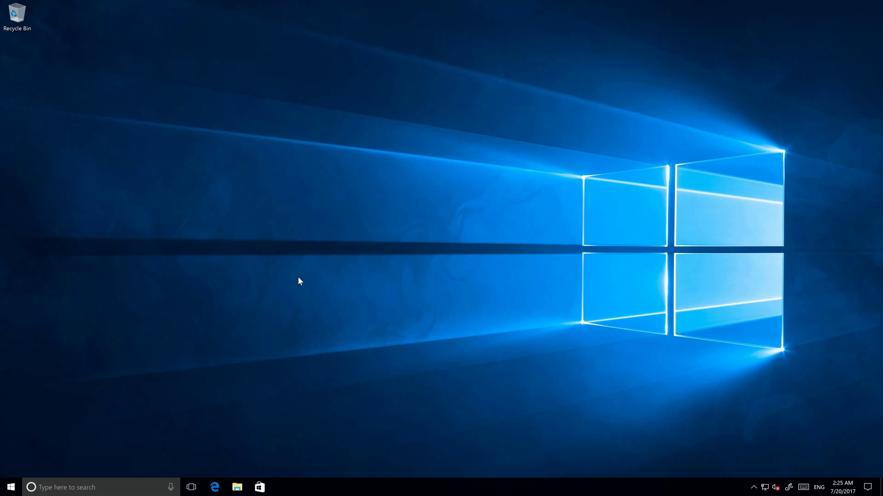
click(209, 492)
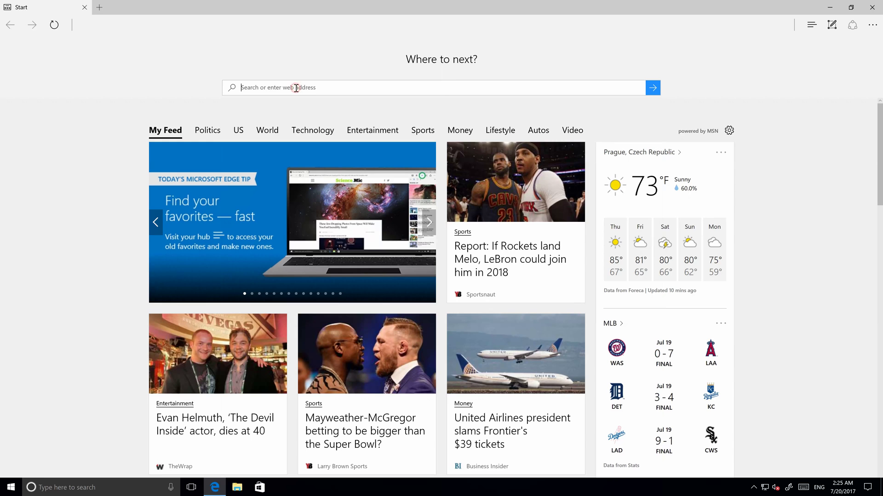
text(www.ic)
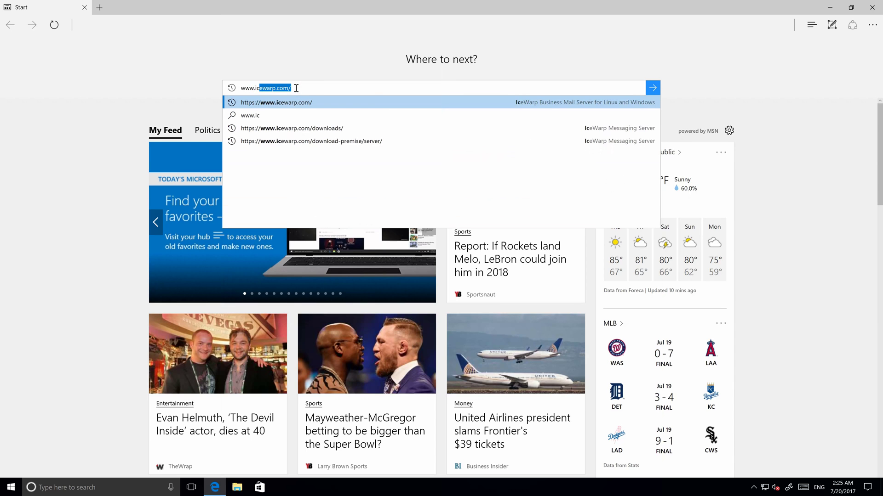
key(BackSpace)
key(Up)
key(Return)
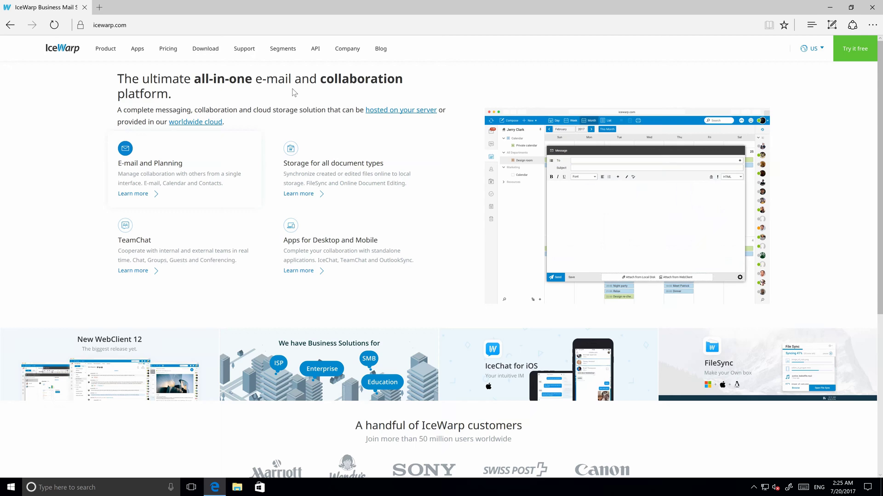
Show the Download Applications page and highlight the IceWarp Desktop Suite title
click(211, 50)
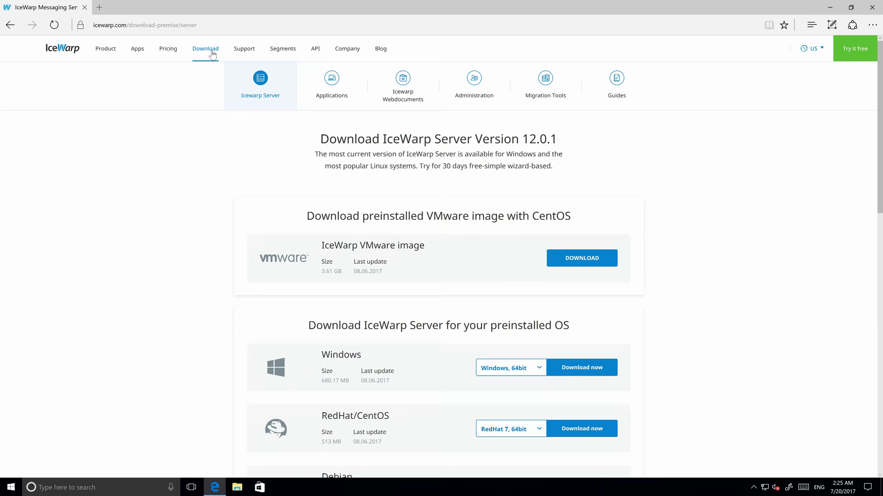
click(342, 97)
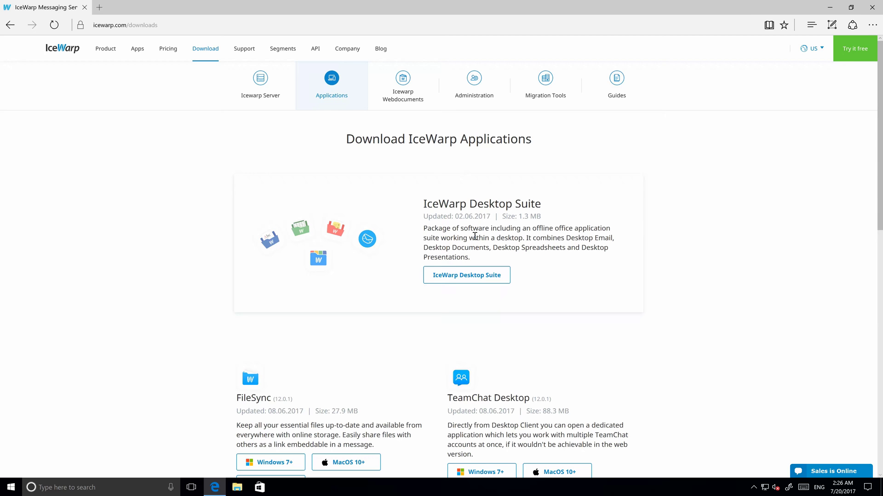
click(420, 205)
drag(422, 205, 547, 203)
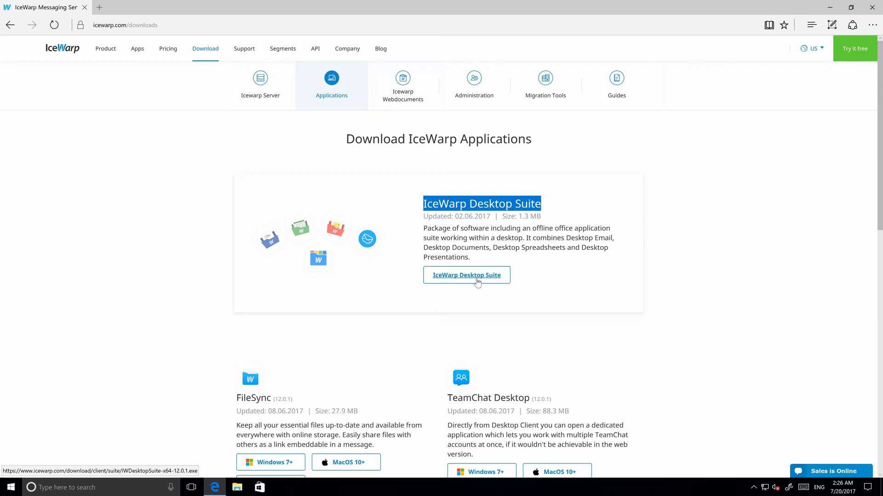
Run IWDesktopSuite-x64-12.0.1.exe from Downloads, confirming the security warning
click(236, 486)
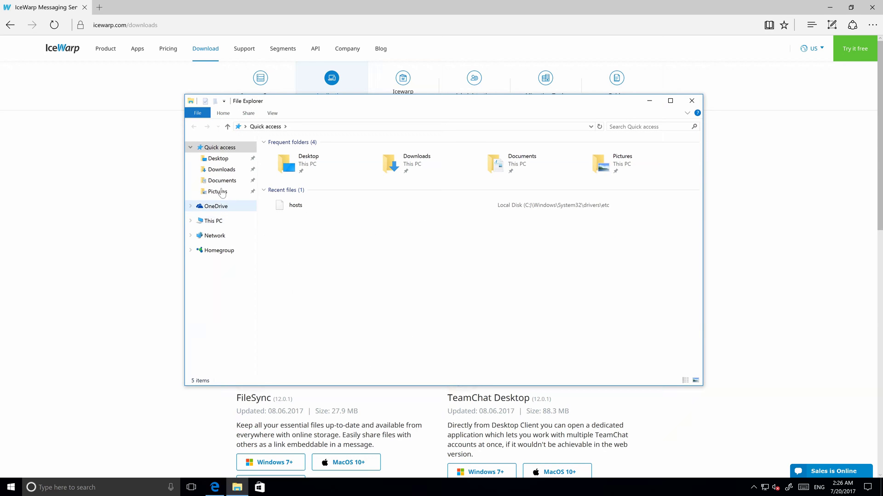
click(222, 170)
double_click(306, 154)
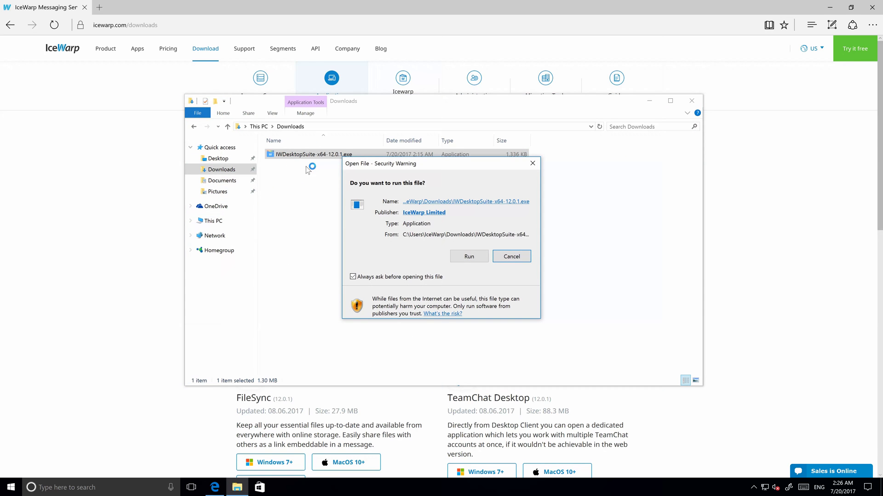
click(482, 258)
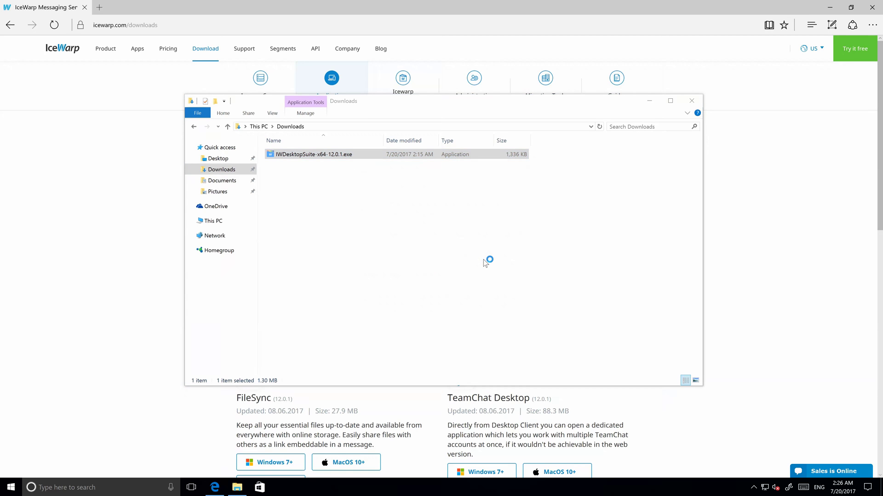
Minimize Edge and Explorer, accept the license agreement, and reach the component page
click(831, 6)
click(650, 100)
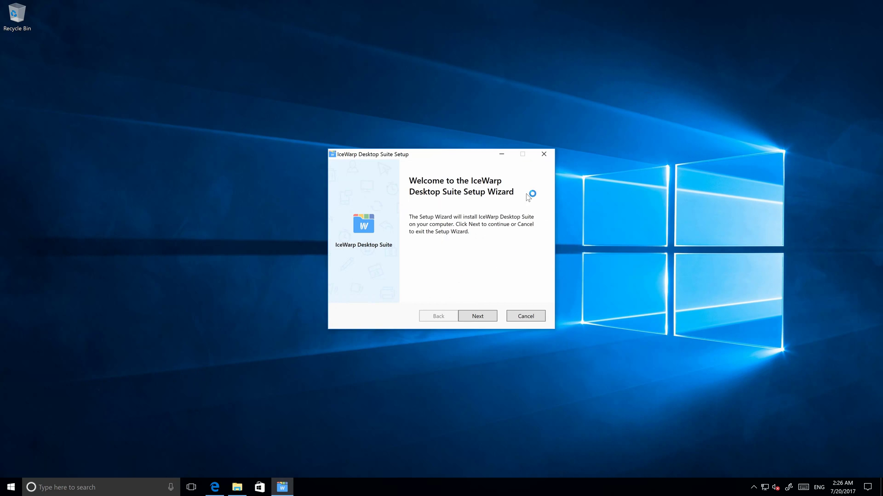
click(486, 315)
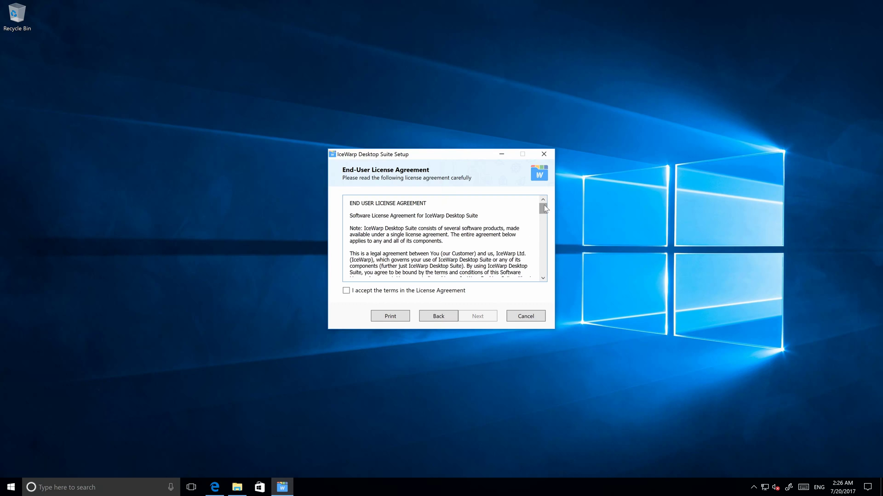
drag(545, 206, 545, 271)
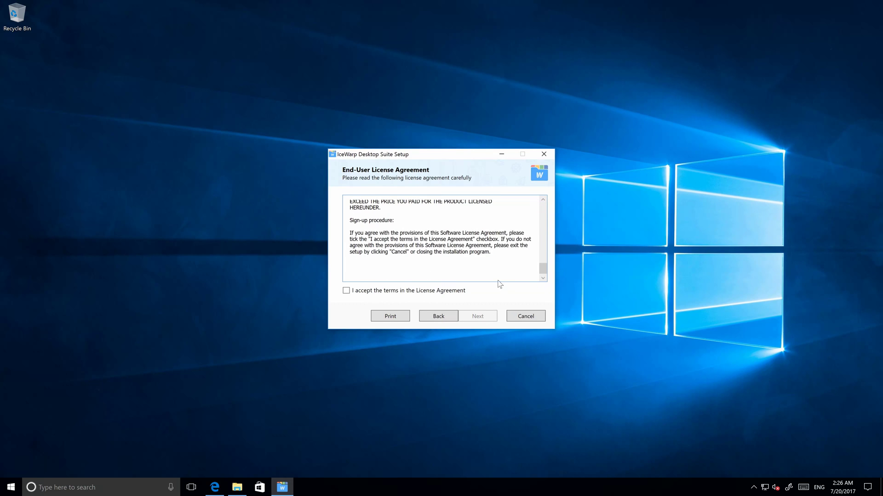
click(462, 292)
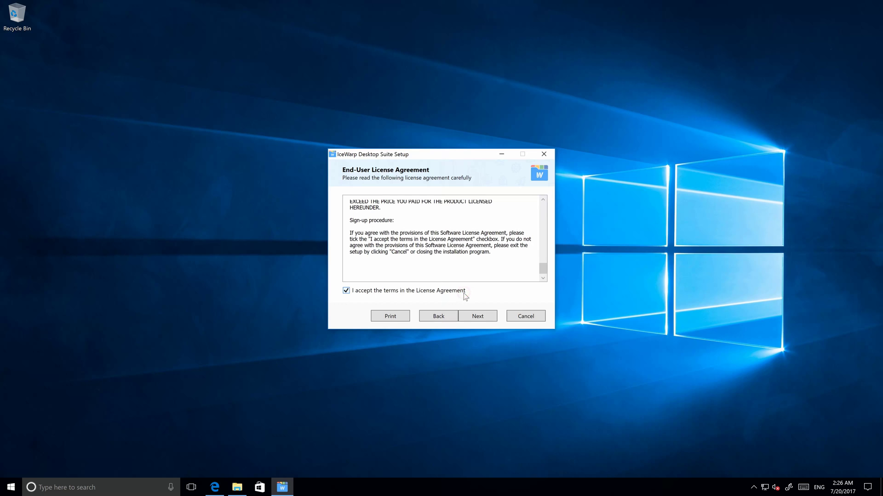
click(477, 317)
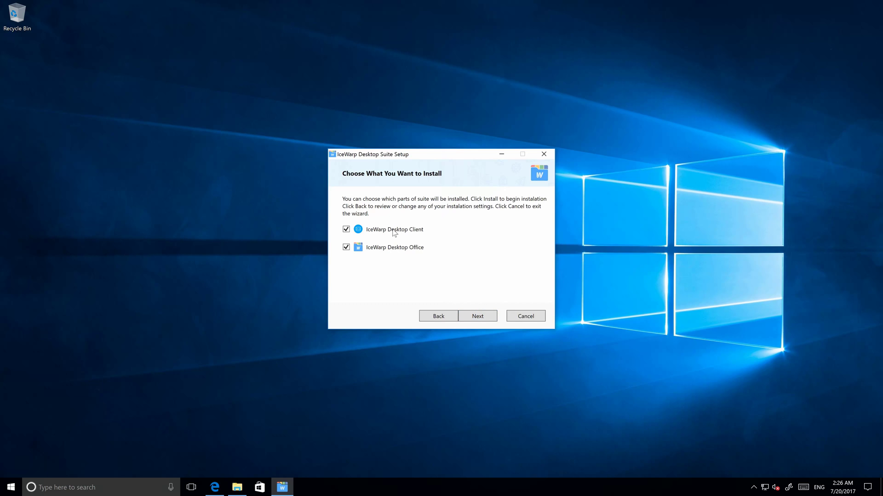
Exclude IceWarp Desktop Office, FileSync and TeamChat from the installation
click(346, 248)
click(475, 320)
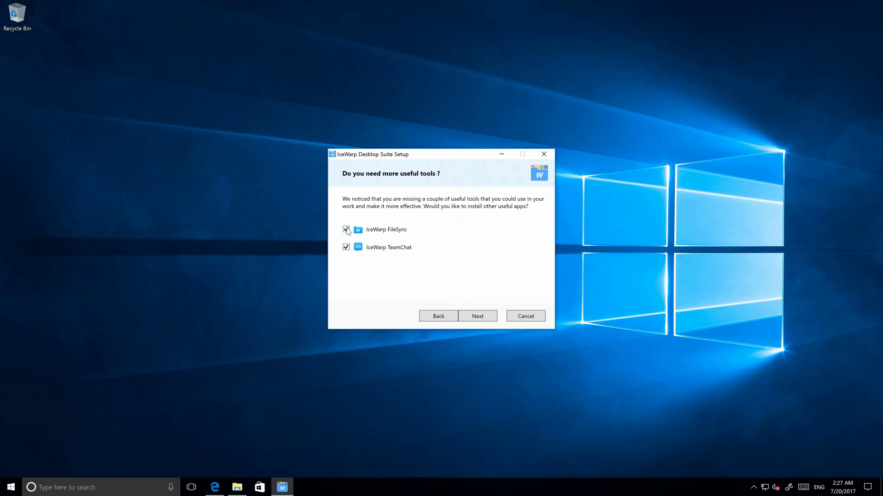
click(347, 230)
click(346, 248)
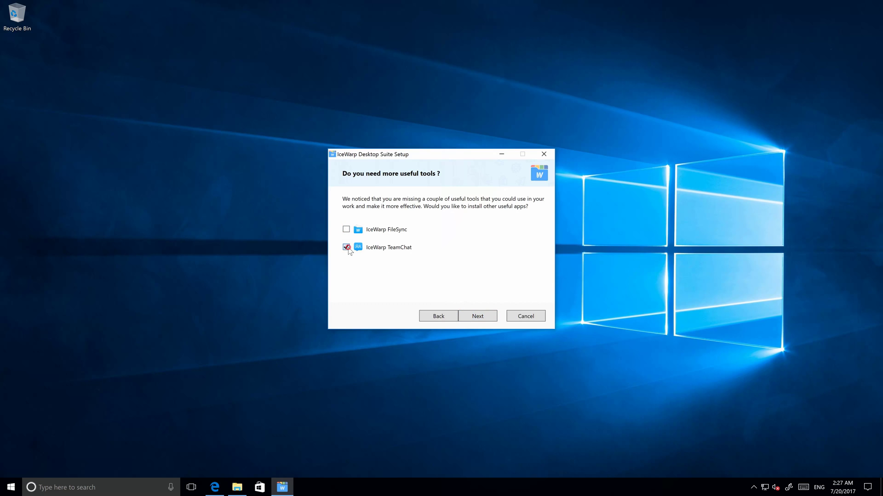
Install Desktop Client to C:\Program Files\, approving the UAC prompt
click(479, 318)
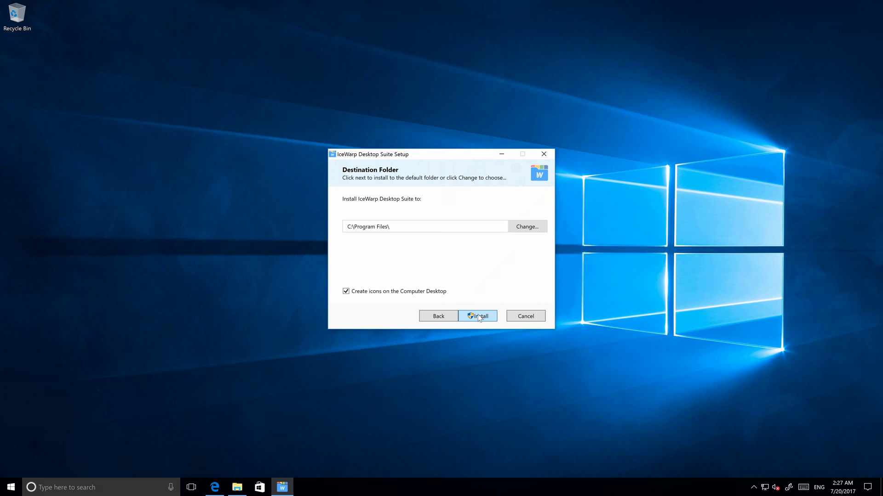
click(479, 317)
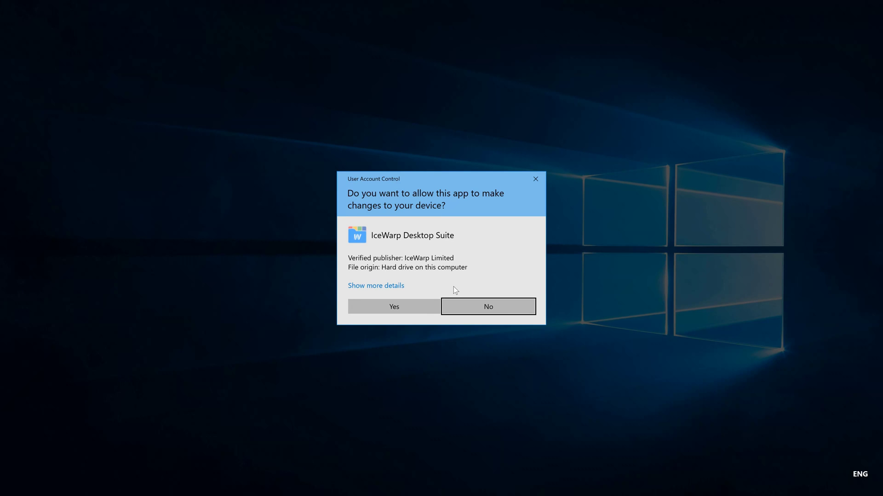
click(406, 315)
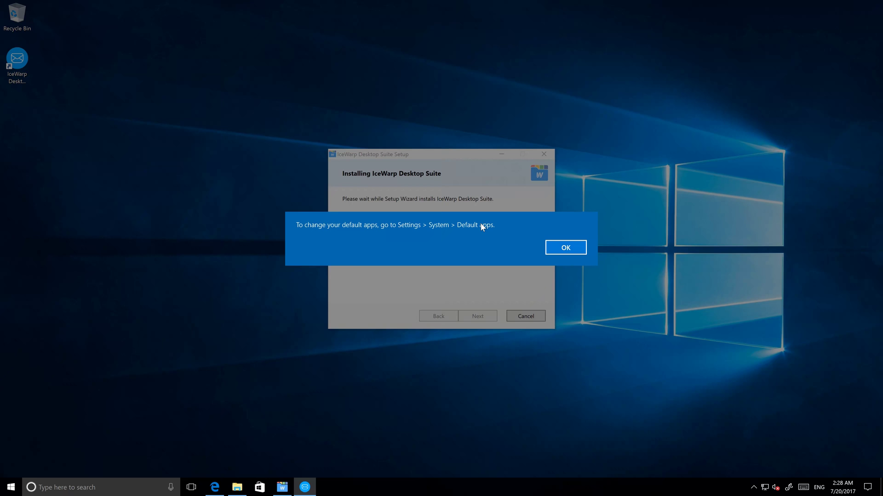
click(572, 250)
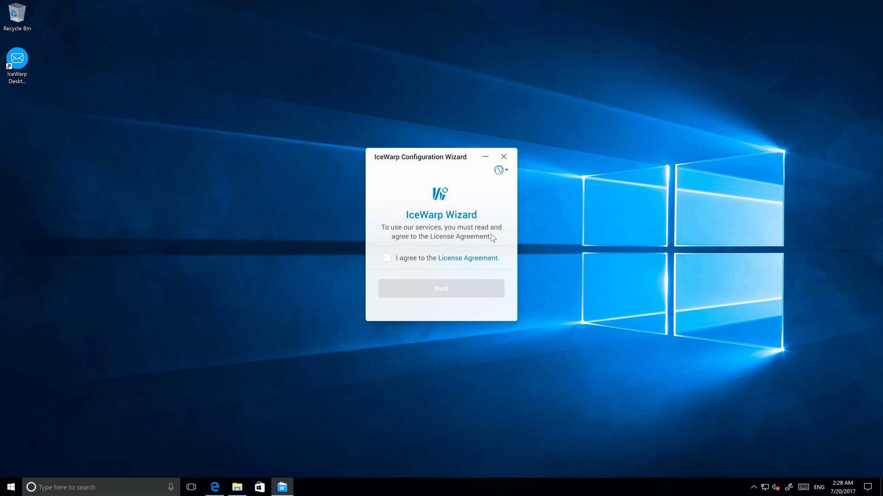
click(387, 258)
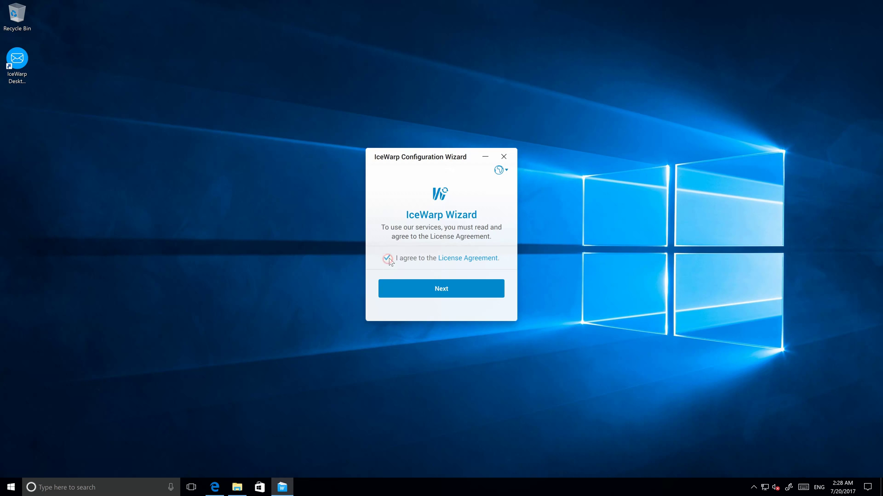
click(416, 285)
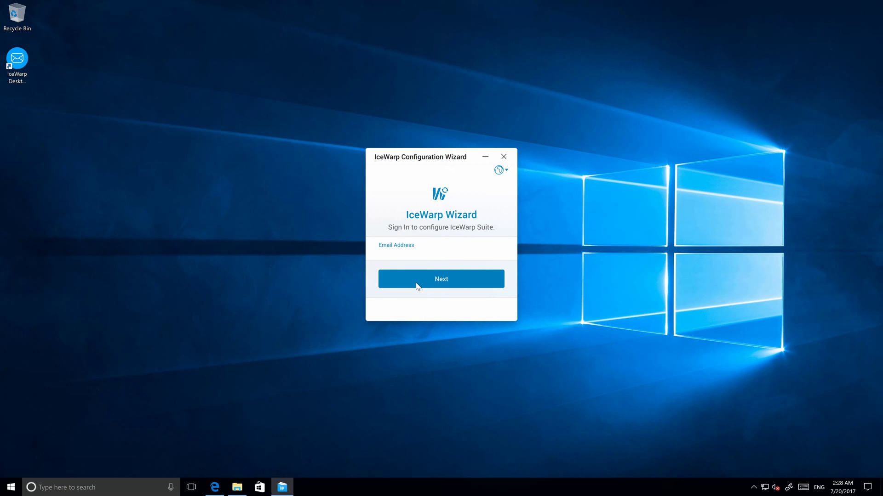
key(Return)
text(****)
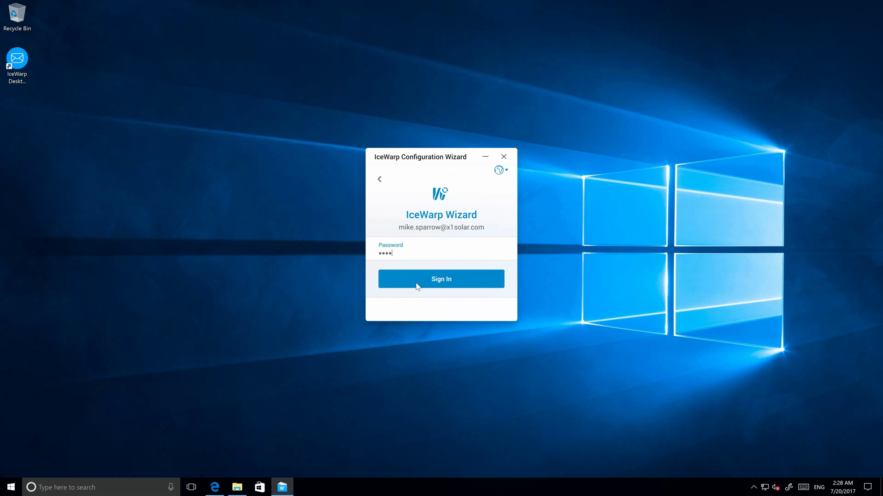
text(***********)
key(Return)
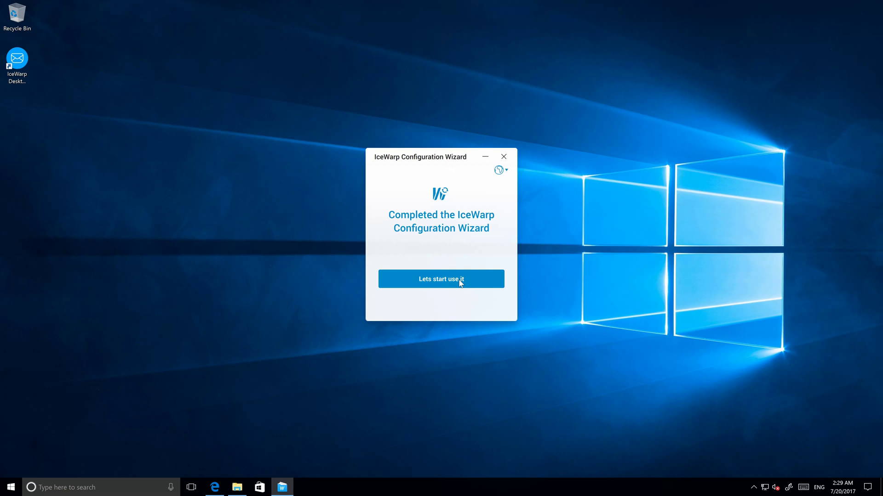
click(460, 281)
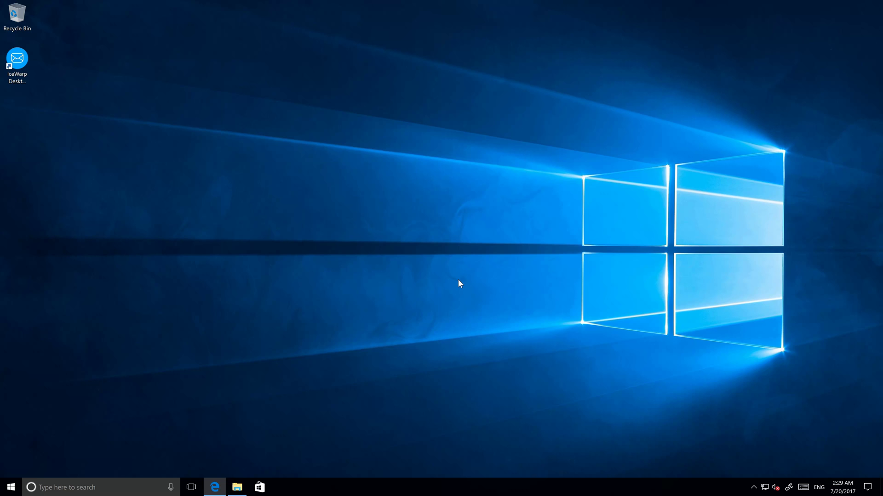
Launch IceWarp Desktop Client from its desktop shortcut and open its menu
click(23, 61)
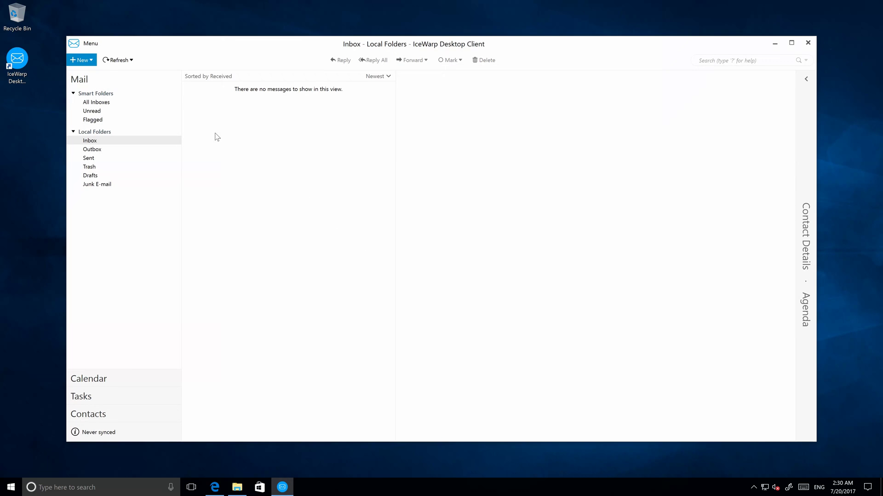
click(91, 46)
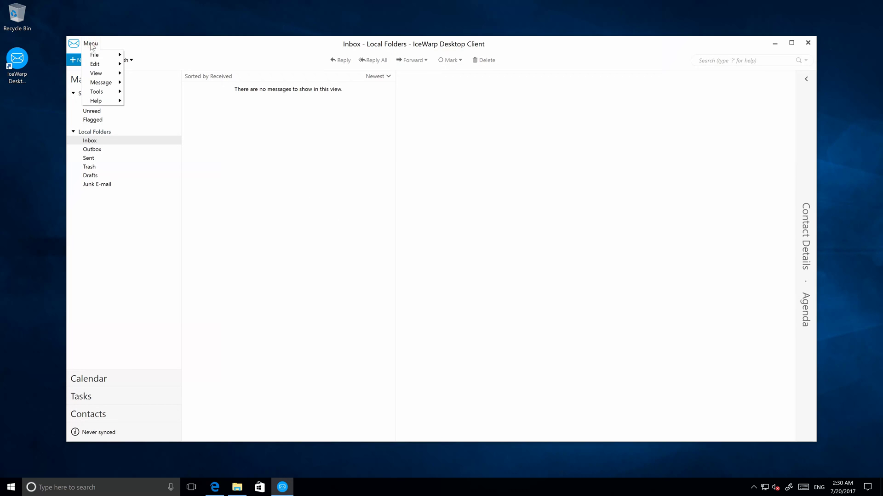
Start automatic account setup for the email address, permanently trusting the server certificate
mouse_move(101, 91)
click(166, 161)
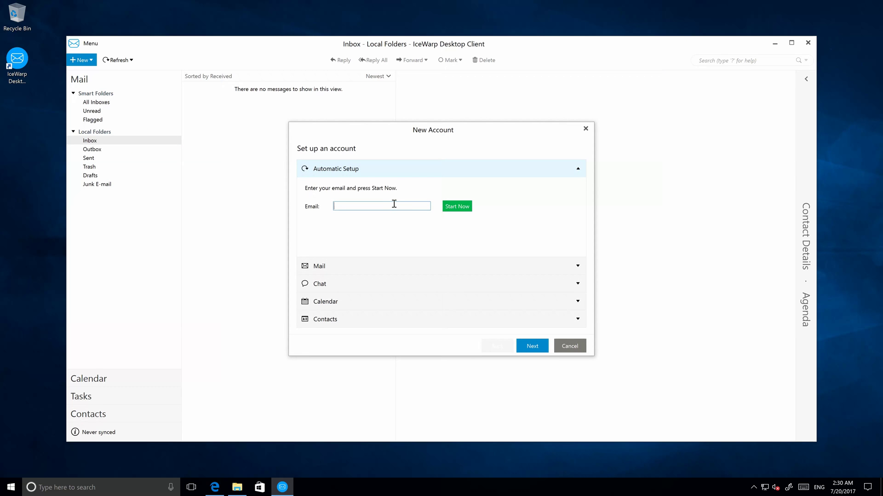
click(456, 207)
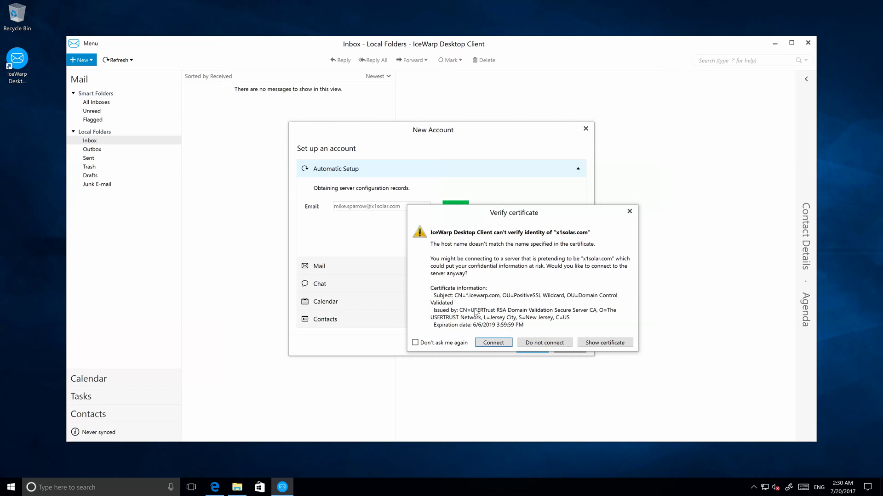
click(448, 346)
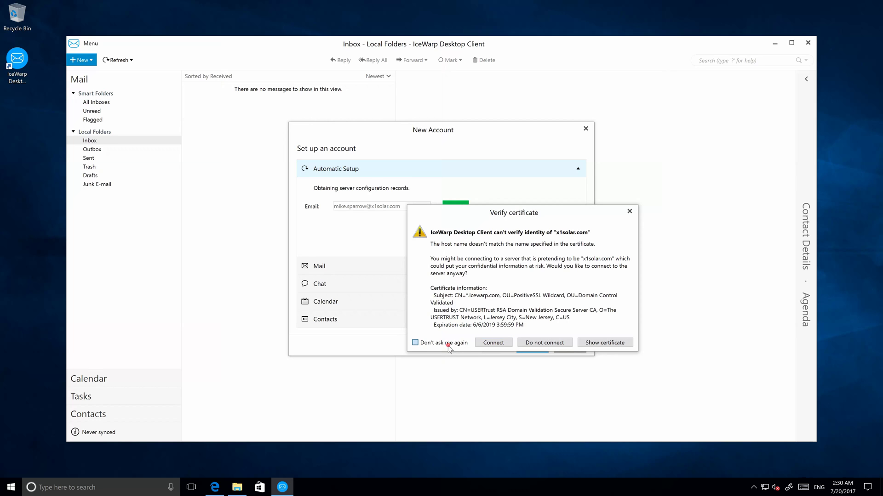
click(494, 343)
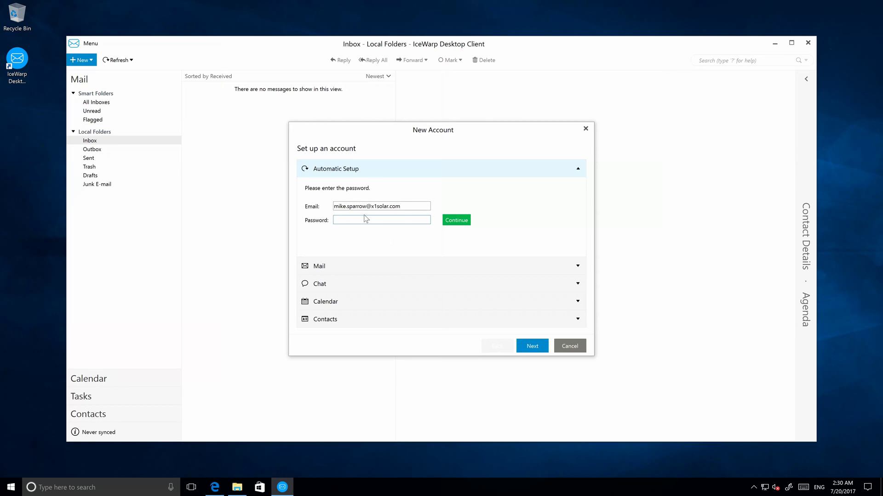
text(***************)
Submit the account password and finish the account wizard
click(454, 225)
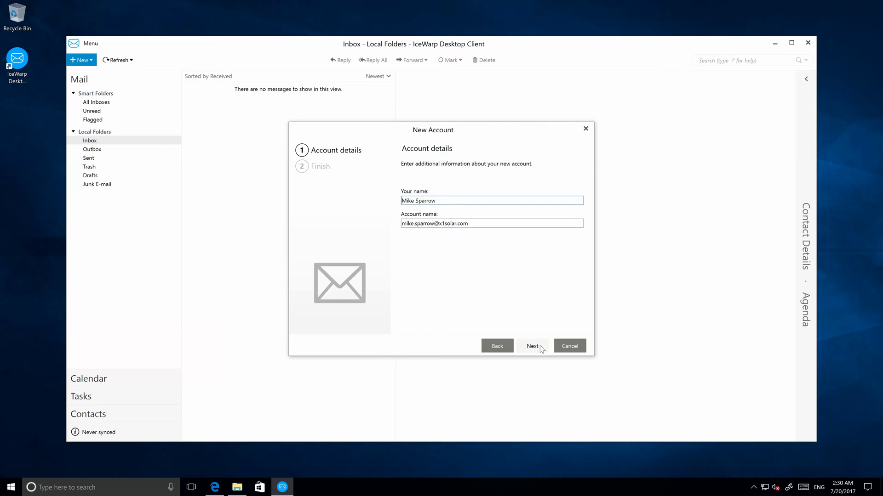
click(539, 348)
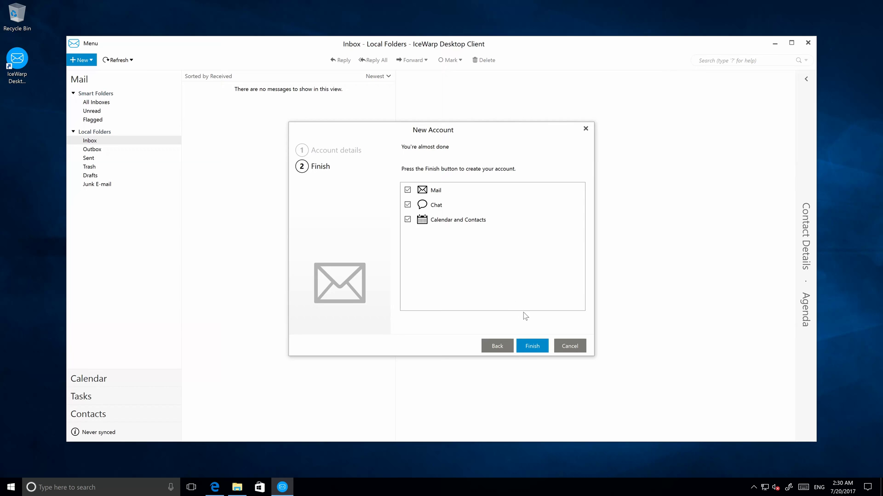
click(537, 349)
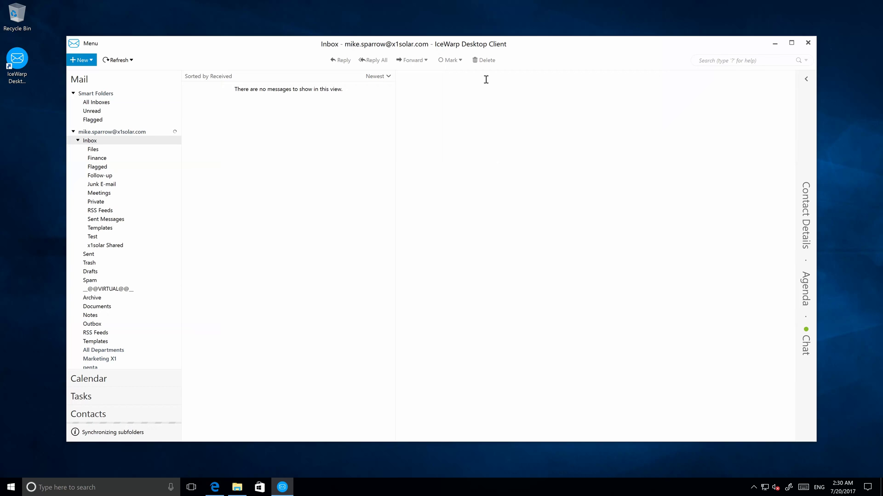
Maximize the client, check then close the sync Operations window, and open Test
double_click(485, 44)
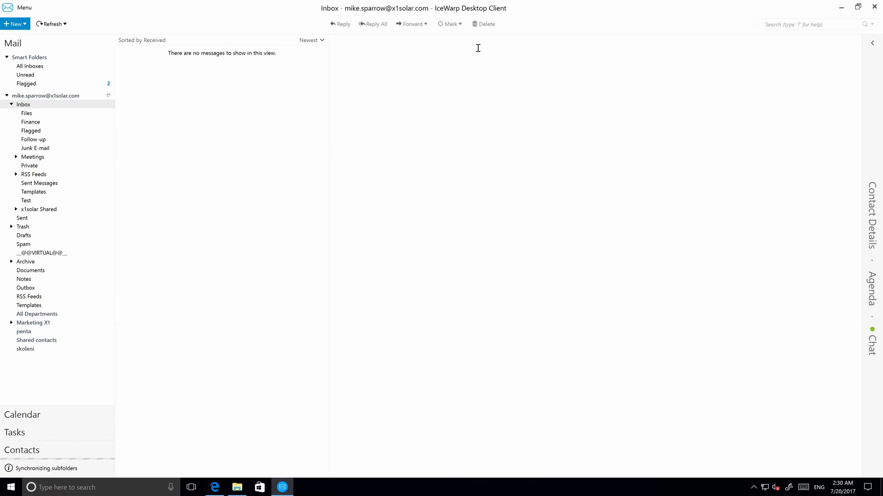
click(35, 469)
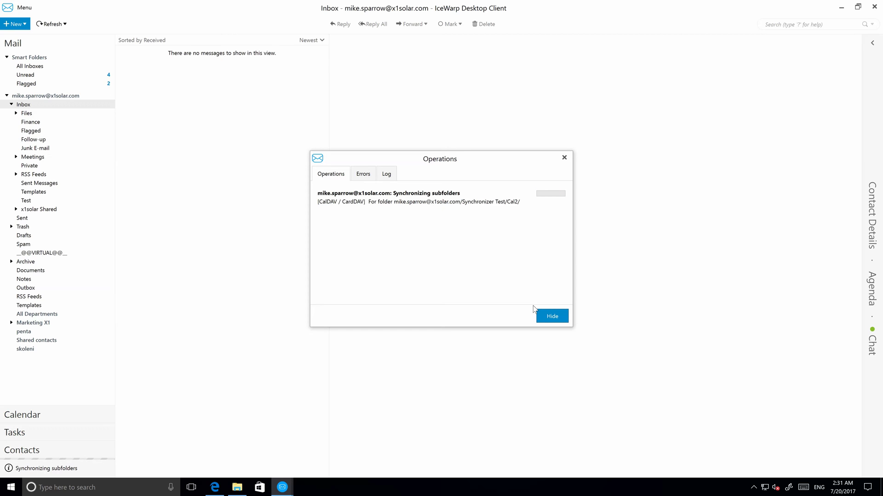
click(549, 315)
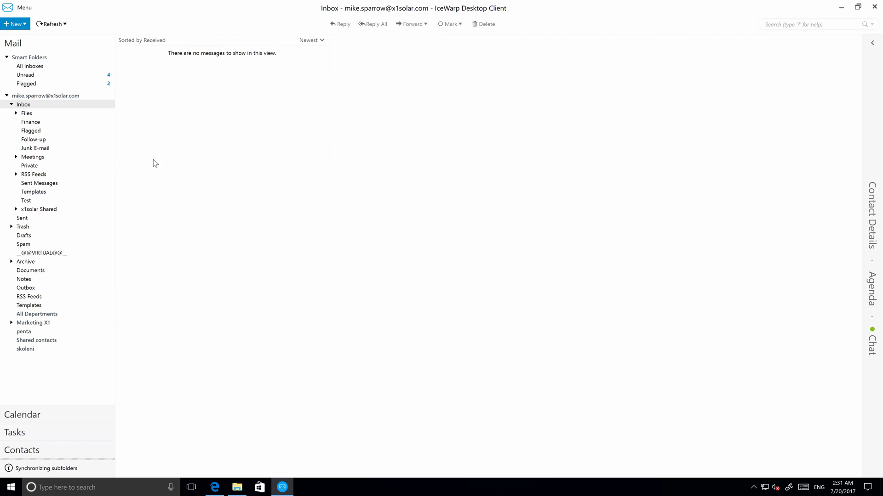
click(25, 200)
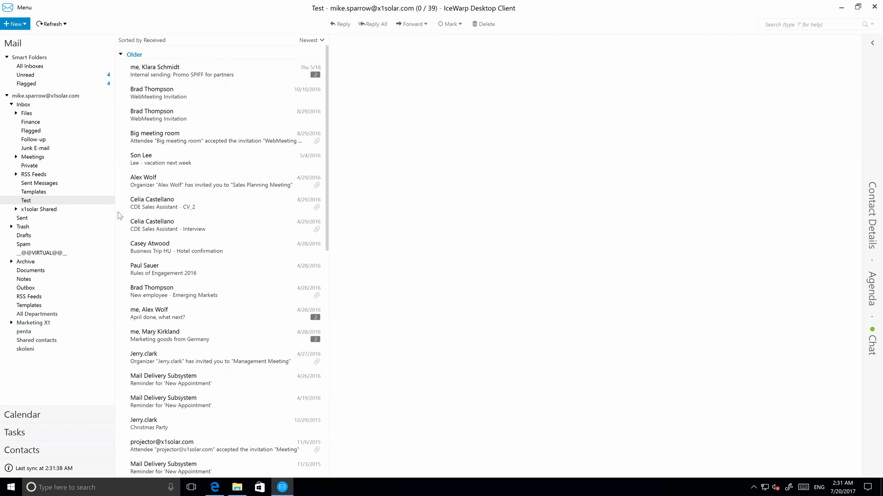
Open the CDE Sales Assistant - Interview message, preview Sales_Assistant_CV.pdf, and show Chat
click(169, 232)
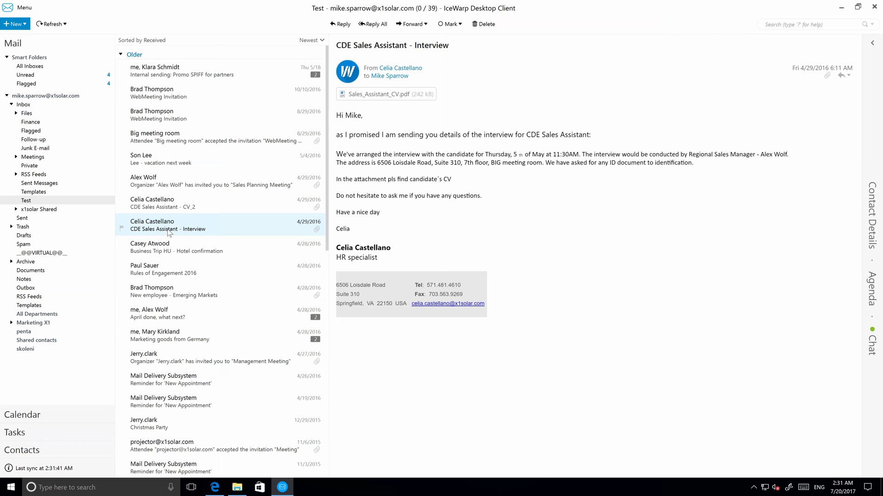
click(405, 95)
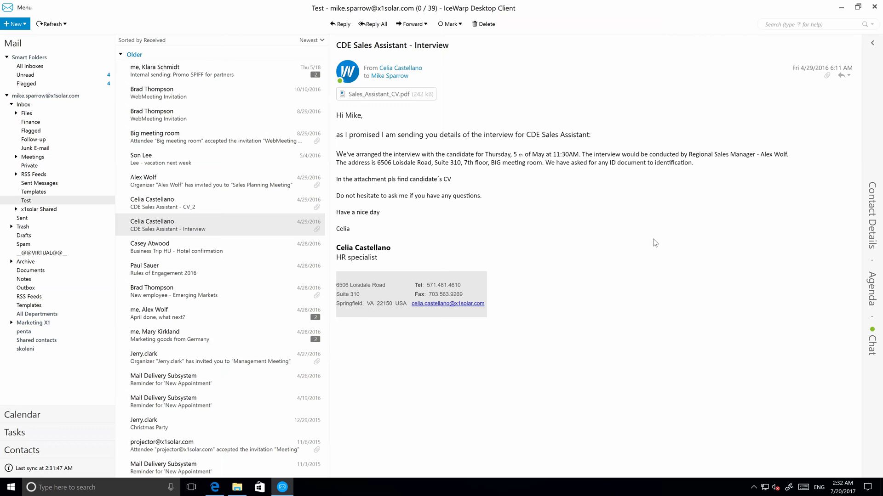
click(870, 343)
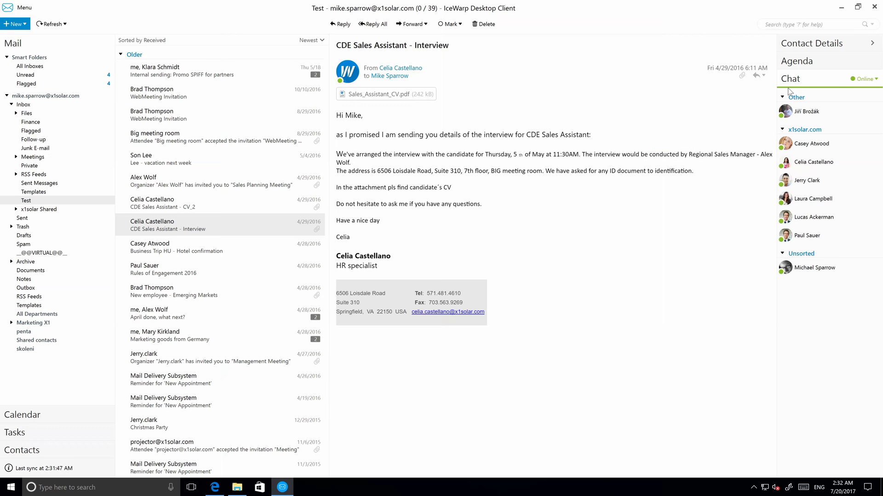
click(871, 44)
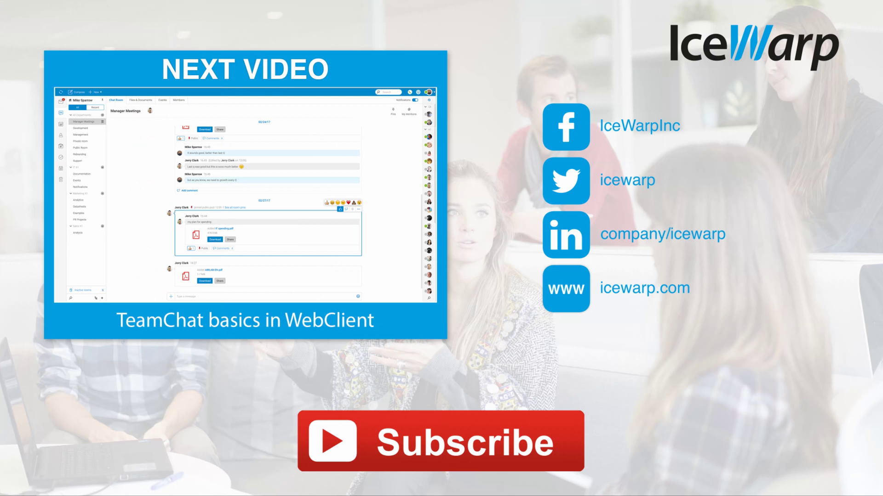